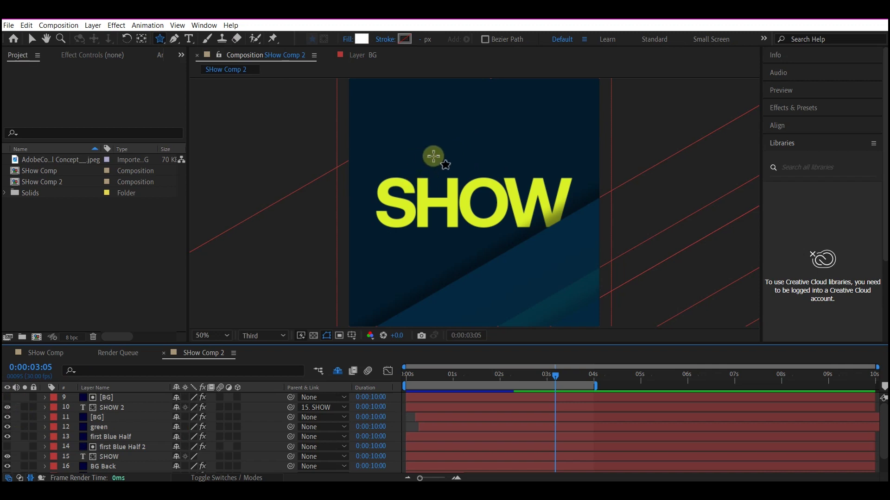
Draw a star with an outer radius of about 260 above the SHOW text, then set its inner radius to 38.7 and points to 4.
{"action": "left_click_drag", "start_coordinate": [451, 131], "coordinate": [490, 176]}
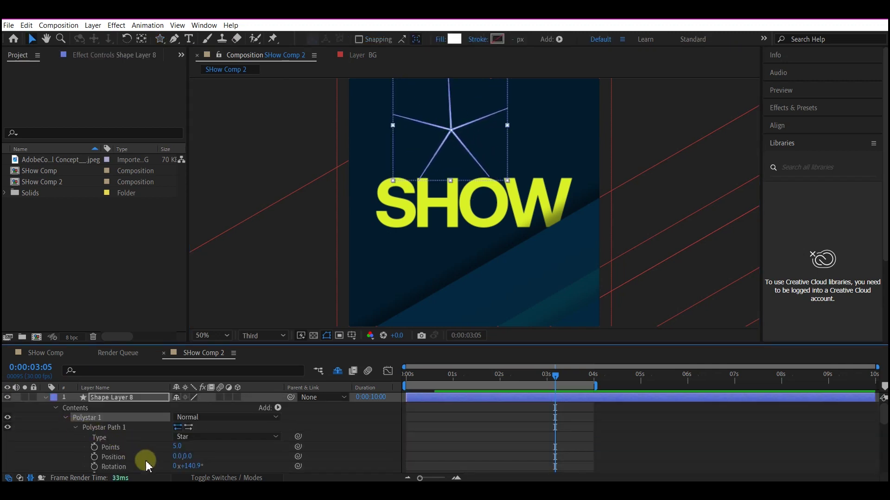
{"action": "scroll", "coordinate": [120, 464], "scroll_direction": "down", "scroll_amount": 3}
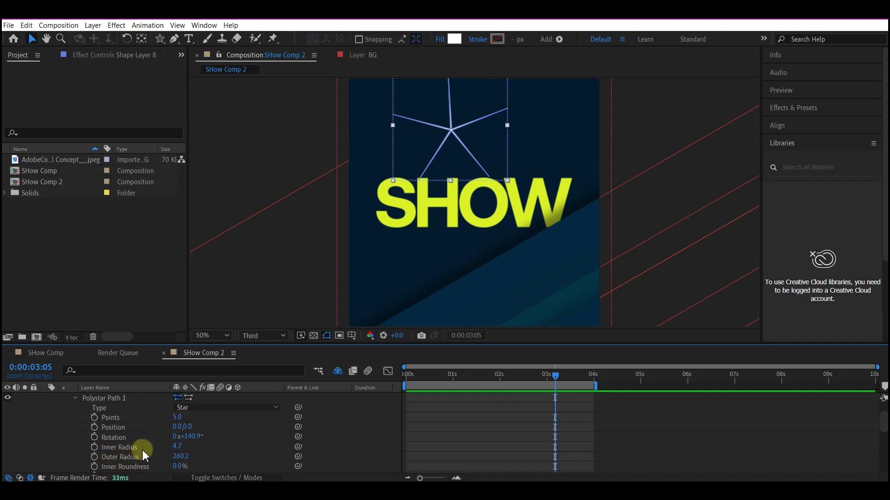
{"action": "left_click_drag", "start_coordinate": [177, 446], "coordinate": [192, 445]}
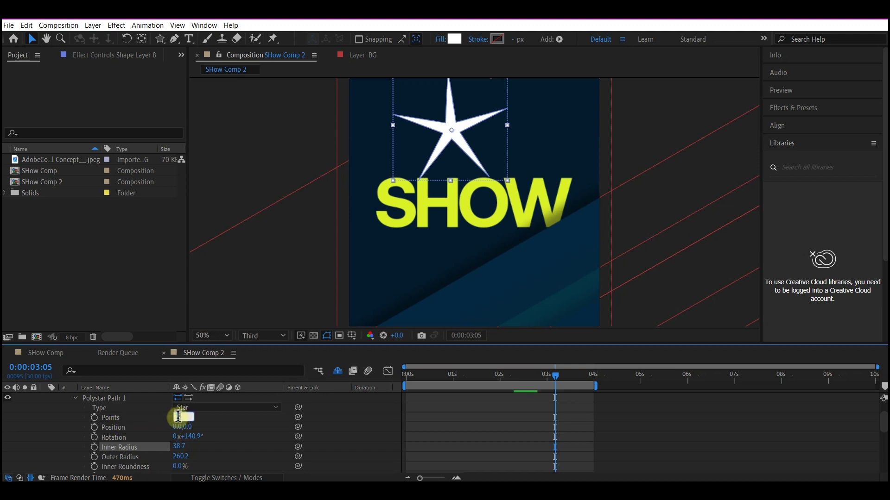
{"action": "type", "text": "4"}
{"action": "key", "text": "Return"}
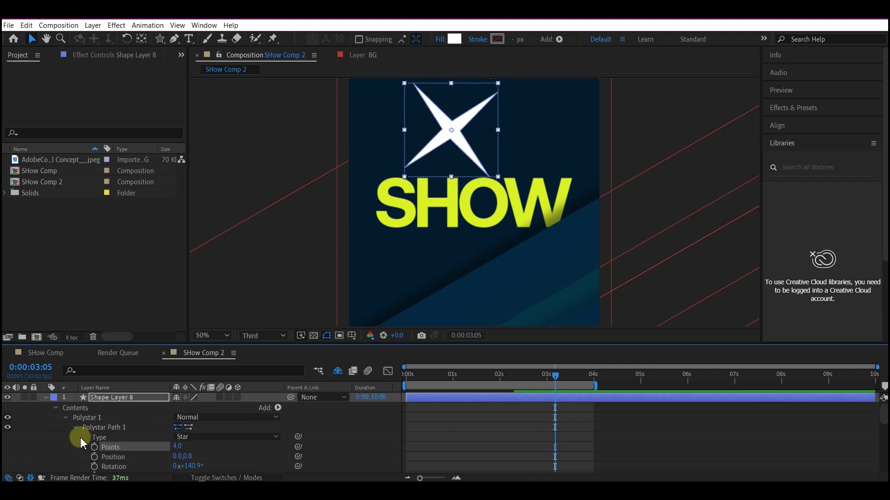
Convert the star's Polystar Path 1 to a Bezier path.
{"action": "scroll", "coordinate": [79, 441], "scroll_direction": "up", "scroll_amount": 2}
{"action": "right_click", "coordinate": [116, 434]}
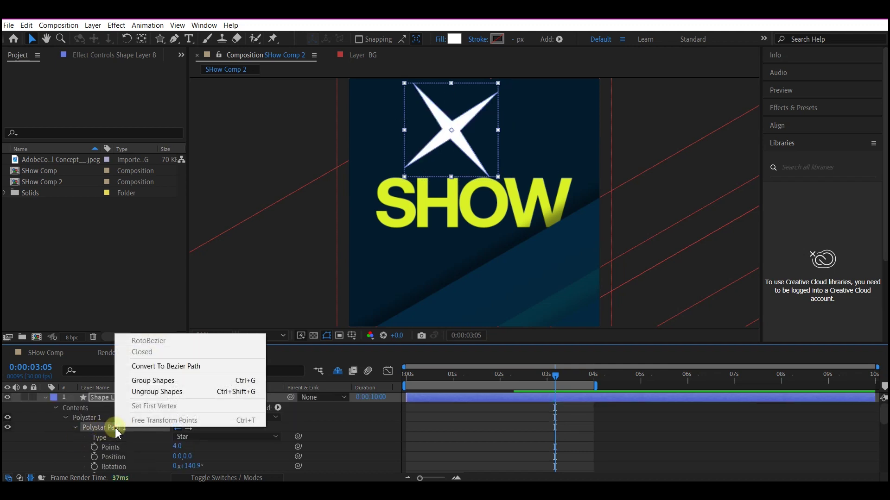
{"action": "left_click", "coordinate": [163, 366]}
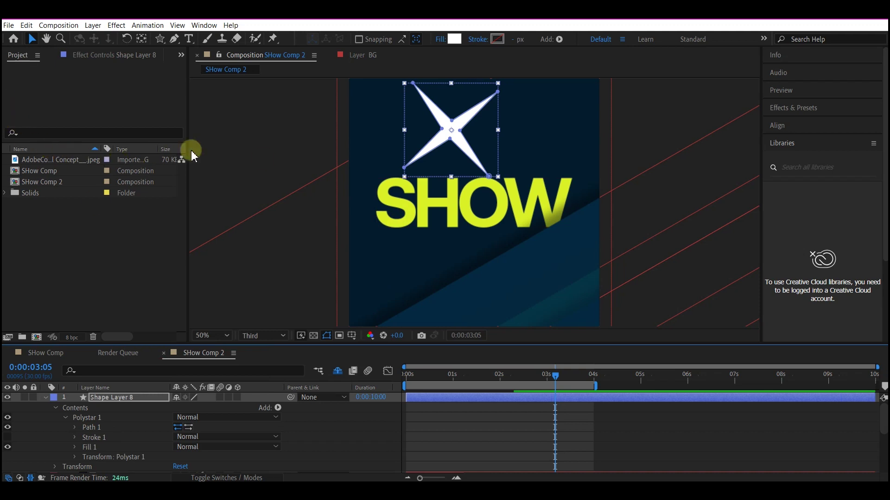
Curve the star's inner corners into a sparkle shape with the Convert Vertex Tool.
{"action": "left_click", "coordinate": [174, 40]}
{"action": "left_click", "coordinate": [173, 40]}
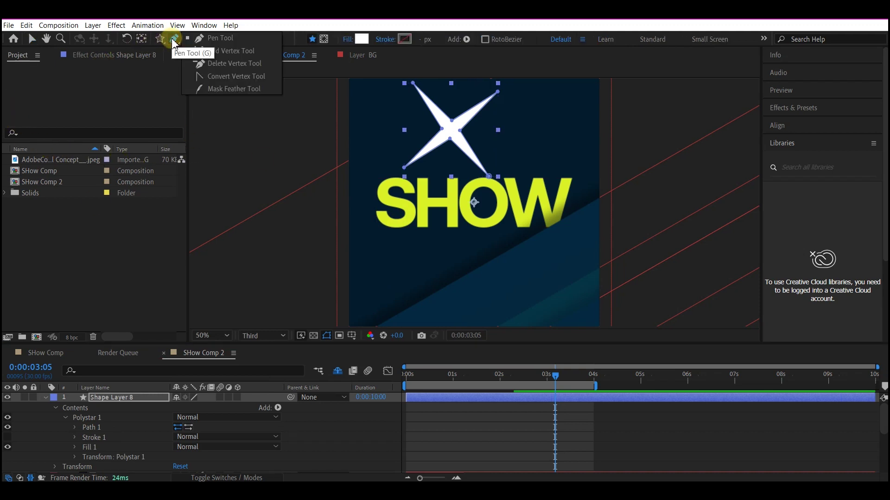
{"action": "left_click", "coordinate": [240, 80]}
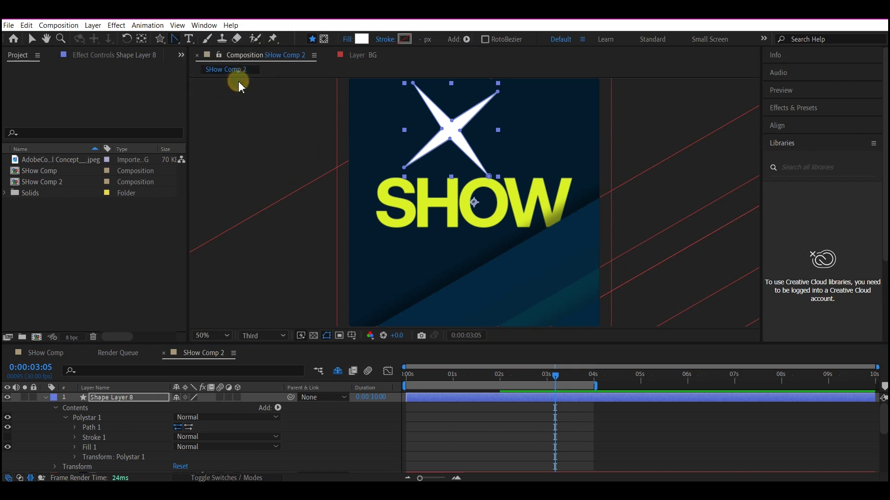
{"action": "left_click", "coordinate": [451, 121]}
{"action": "left_click_drag", "start_coordinate": [461, 136], "coordinate": [471, 157]}
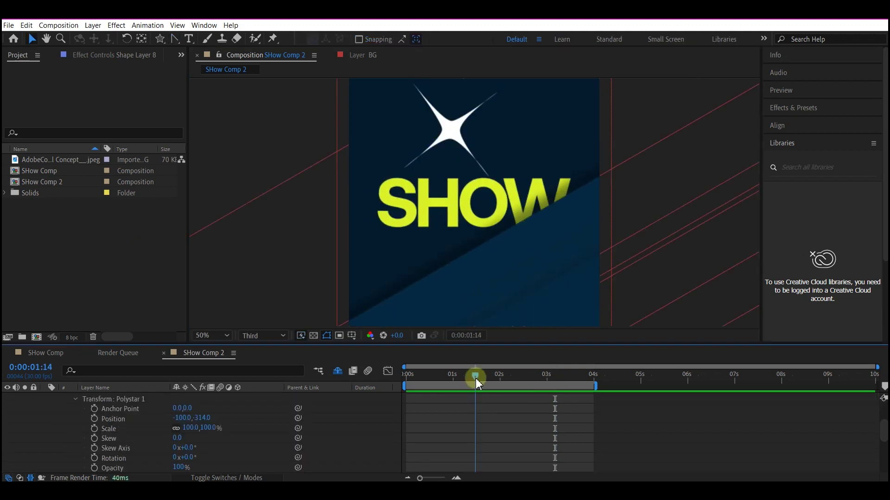
Keyframe Polystar 1's scale at 100% at 0:00:01:16 and 0% at 0:00:00:00, and select both keyframes.
{"action": "left_click_drag", "start_coordinate": [475, 378], "coordinate": [479, 378]}
{"action": "left_click", "coordinate": [105, 431]}
{"action": "left_click", "coordinate": [95, 428]}
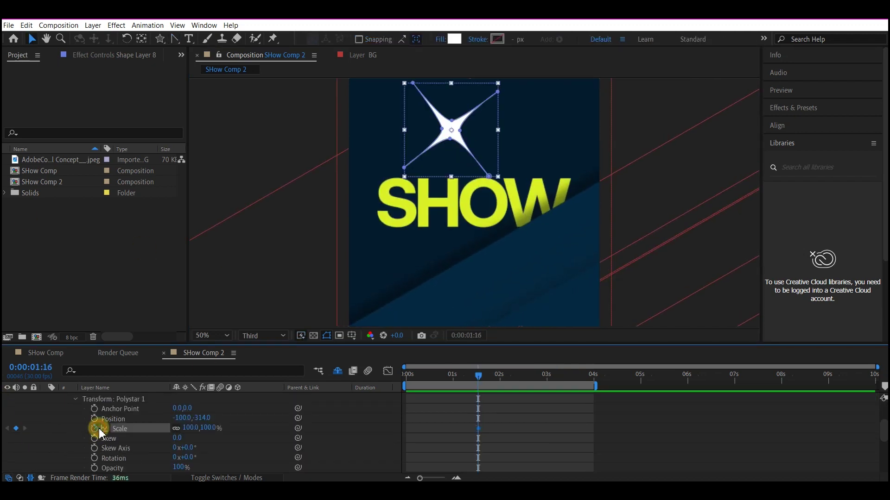
{"action": "left_click", "coordinate": [410, 374]}
{"action": "left_click", "coordinate": [190, 429]}
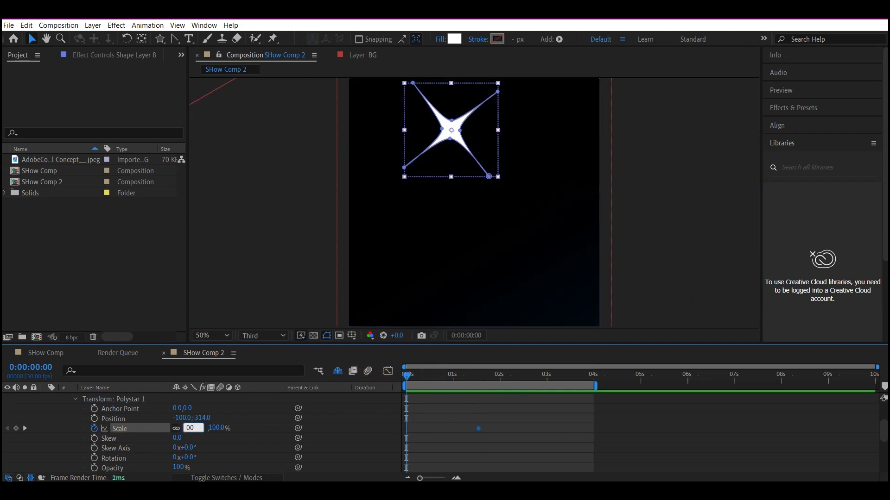
{"action": "type", "text": "00"}
{"action": "key", "text": "Return"}
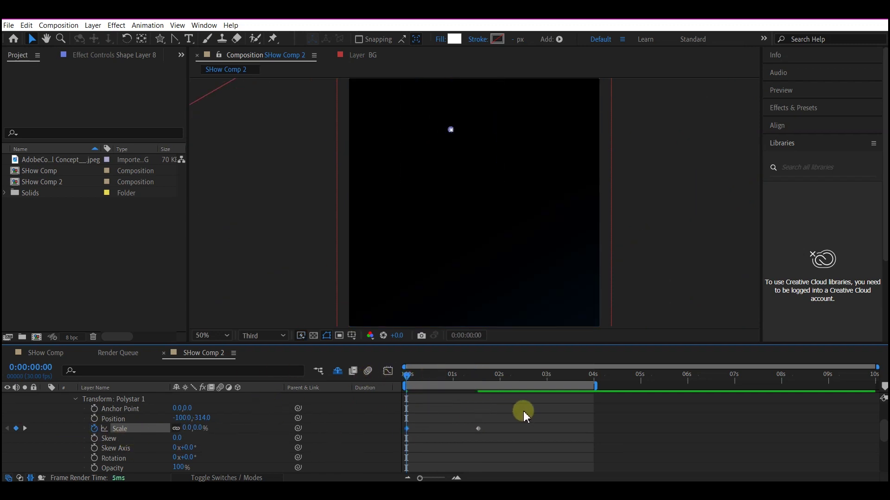
{"action": "left_click_drag", "start_coordinate": [524, 410], "coordinate": [327, 454]}
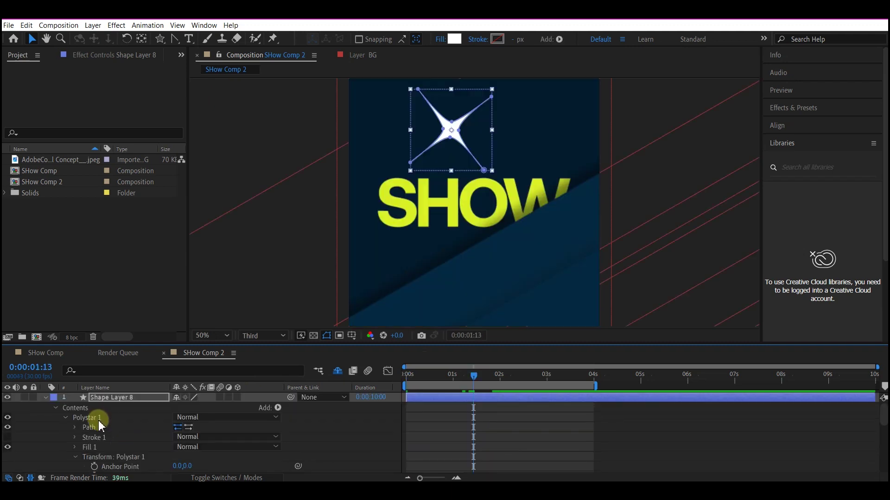
Duplicate the Polystar 1 group and shift the duplicate's two scale keyframes slightly earlier than the original's.
{"action": "left_click", "coordinate": [97, 421]}
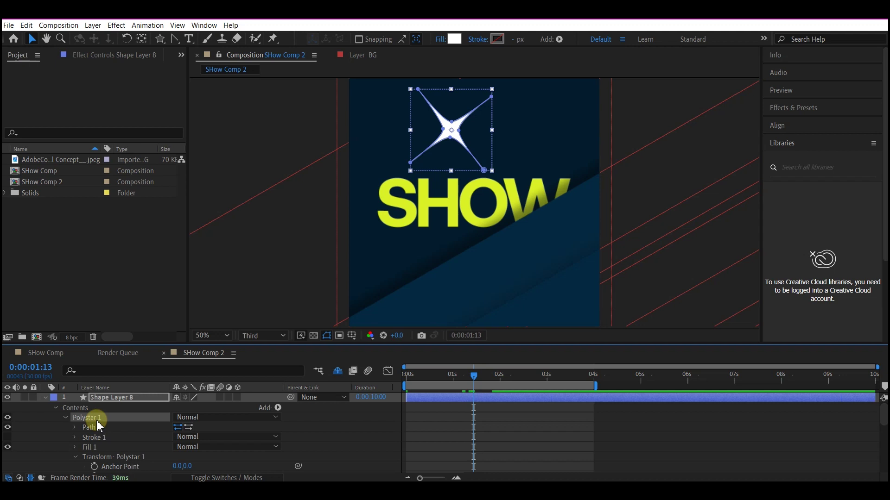
{"action": "key", "text": "ctrl+d"}
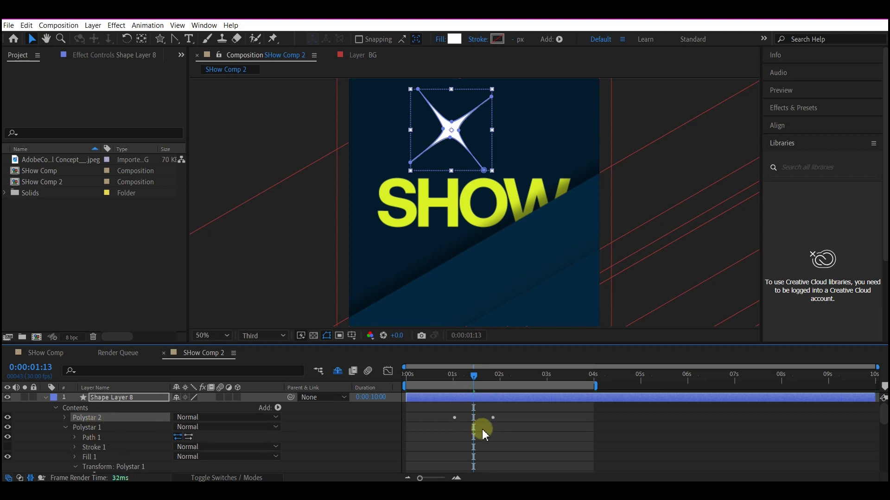
{"action": "key", "text": "u"}
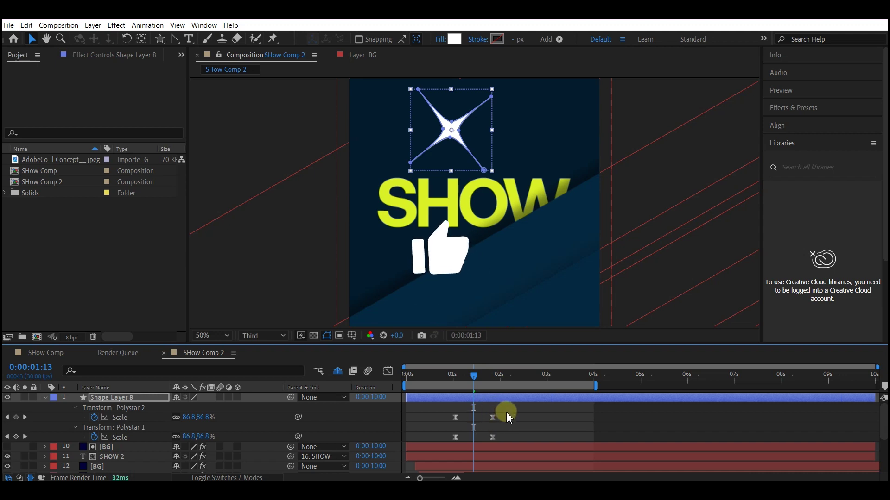
{"action": "left_click_drag", "start_coordinate": [506, 412], "coordinate": [451, 422]}
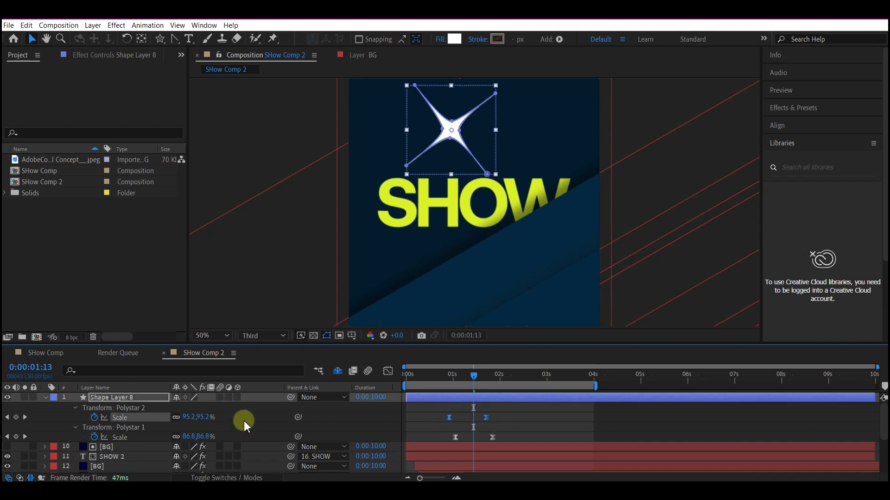
Add Merge Paths to Shape Layer 8's contents and set its mode to Subtract.
{"action": "key", "text": "u"}
{"action": "key", "text": "u"}
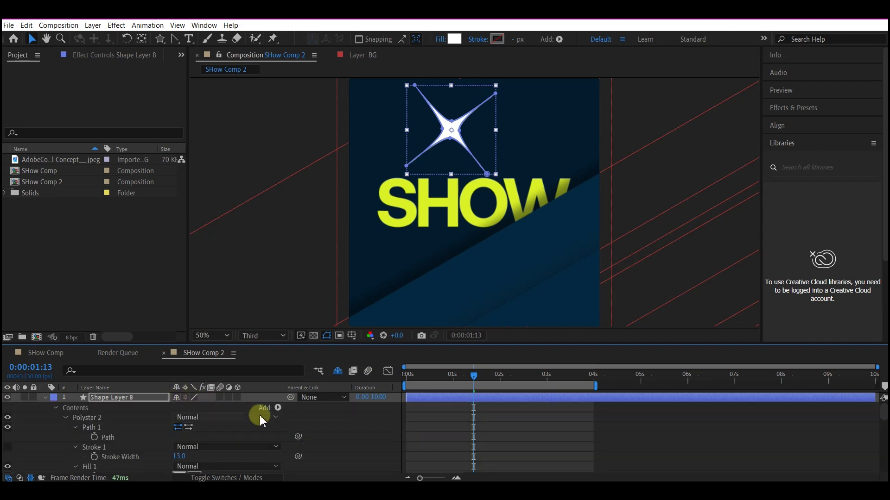
{"action": "left_click", "coordinate": [278, 407]}
{"action": "left_click", "coordinate": [278, 408]}
{"action": "left_click", "coordinate": [278, 407]}
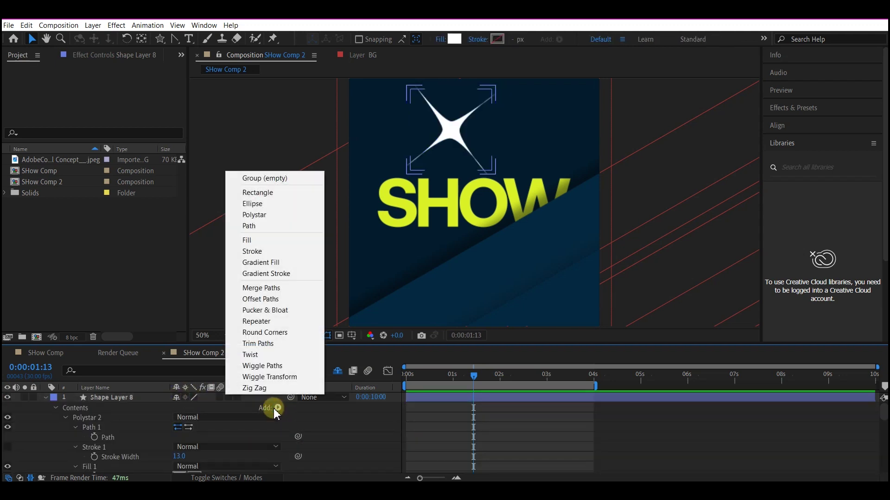
{"action": "left_click", "coordinate": [261, 288]}
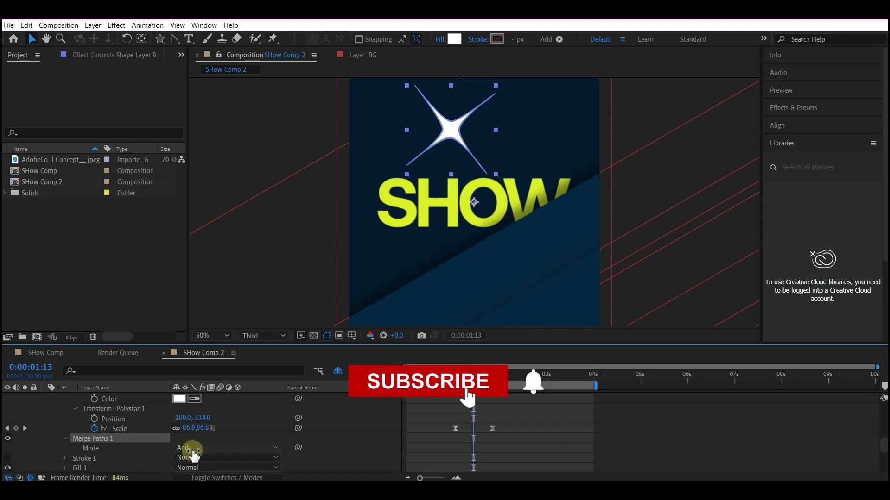
{"action": "left_click", "coordinate": [183, 448]}
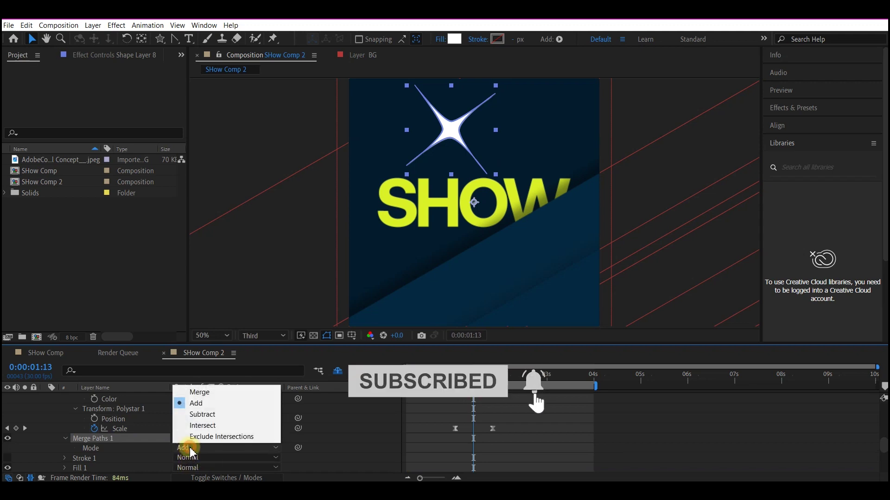
{"action": "left_click", "coordinate": [199, 415]}
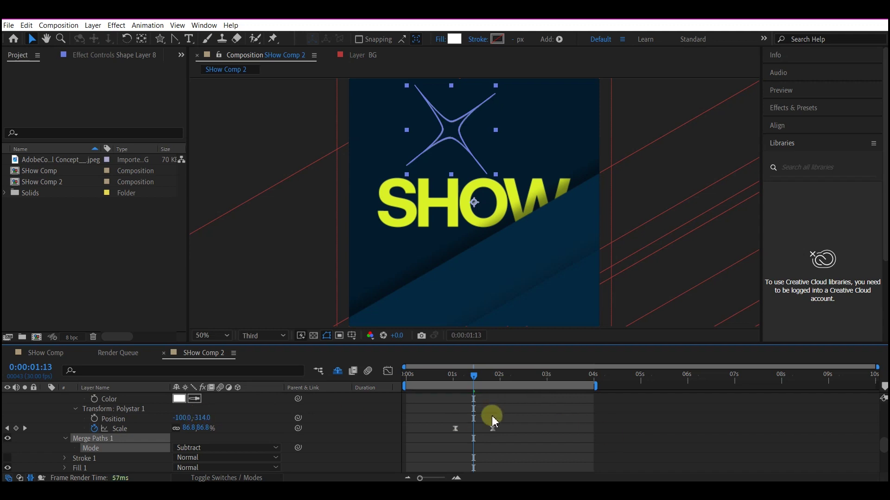
Preview the merged star's scale animation from near the start of the composition.
{"action": "left_click_drag", "start_coordinate": [458, 376], "coordinate": [406, 382]}
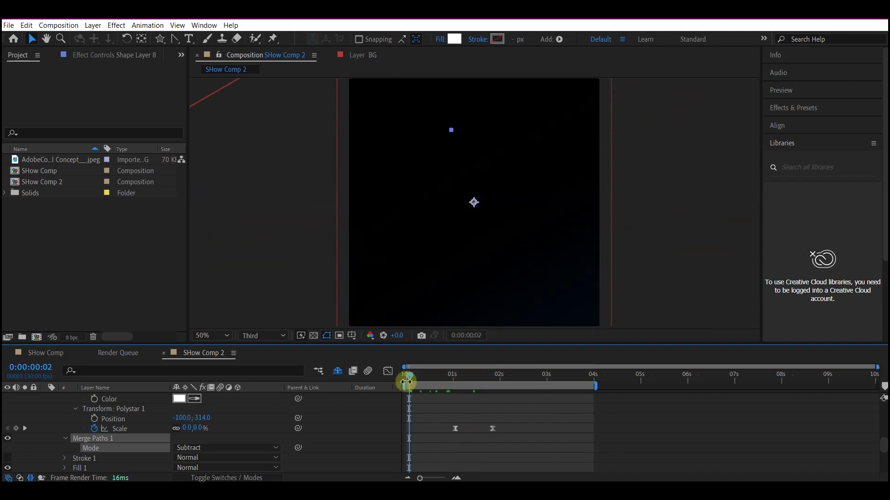
{"action": "key", "text": "space"}
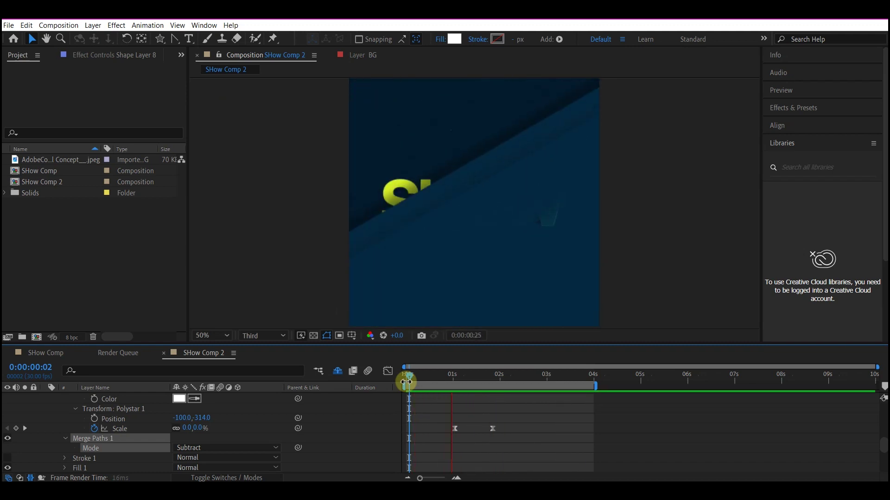
{"action": "key", "text": "space"}
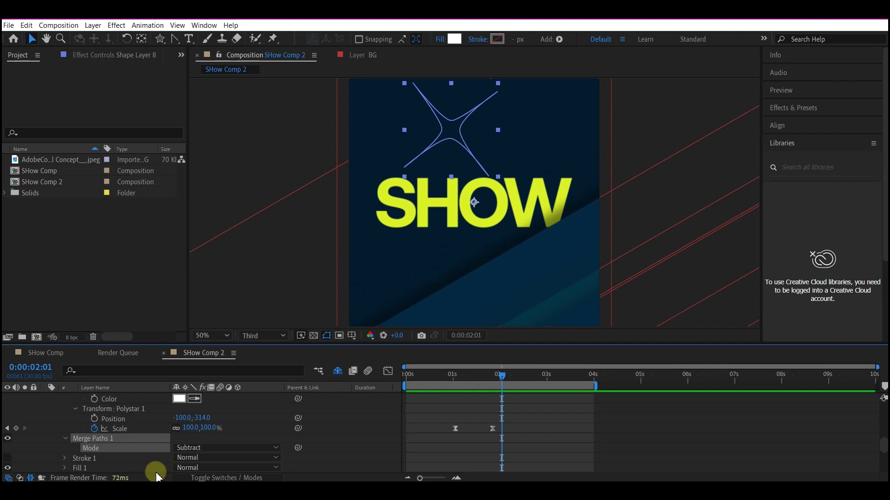
Center Shape Layer 8's anchor point on the star and give its rotation the expression time*55.
{"action": "key", "text": "r"}
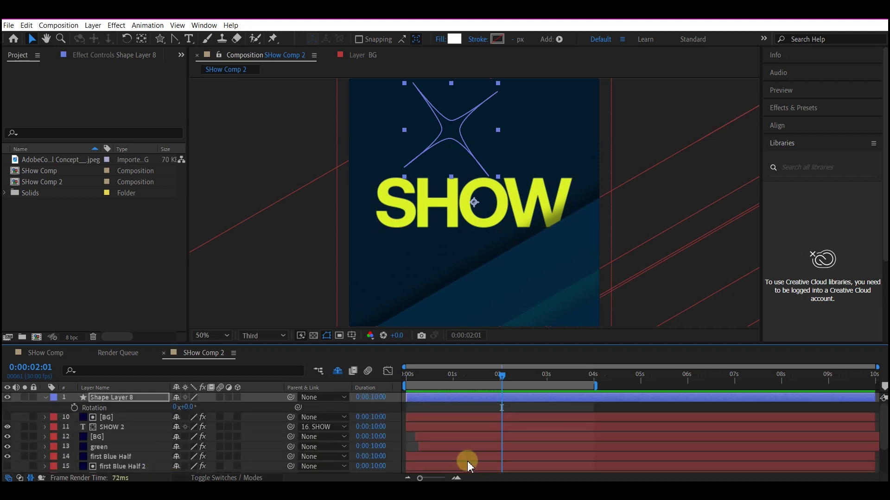
{"action": "key", "text": "ctrl+alt+Home"}
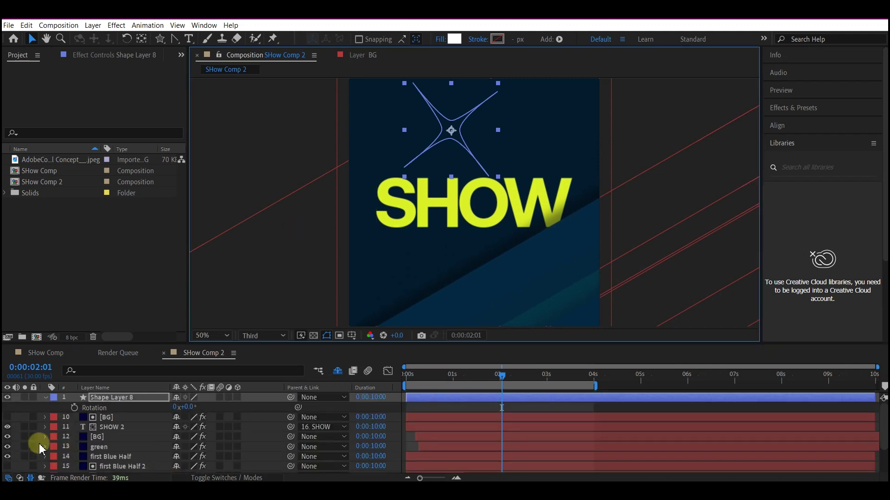
{"action": "left_click", "coordinate": [73, 408], "text": "alt"}
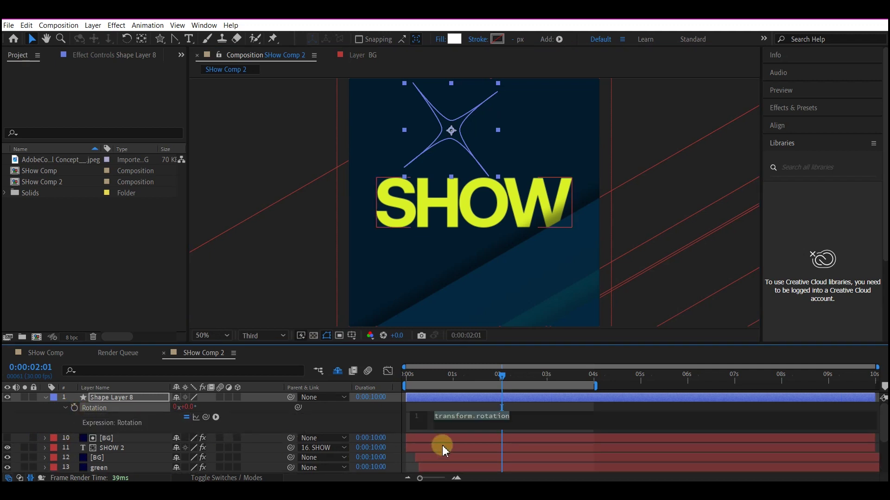
{"action": "type", "text": "time*55"}
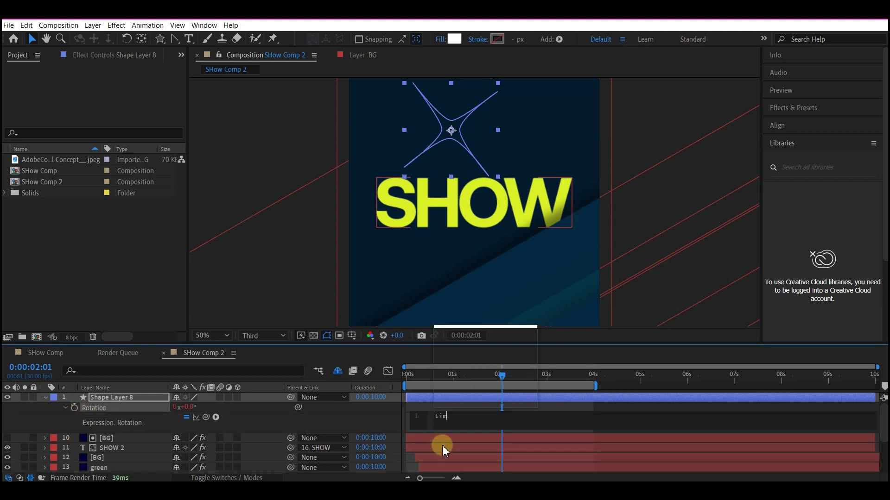
{"action": "left_click", "coordinate": [387, 416]}
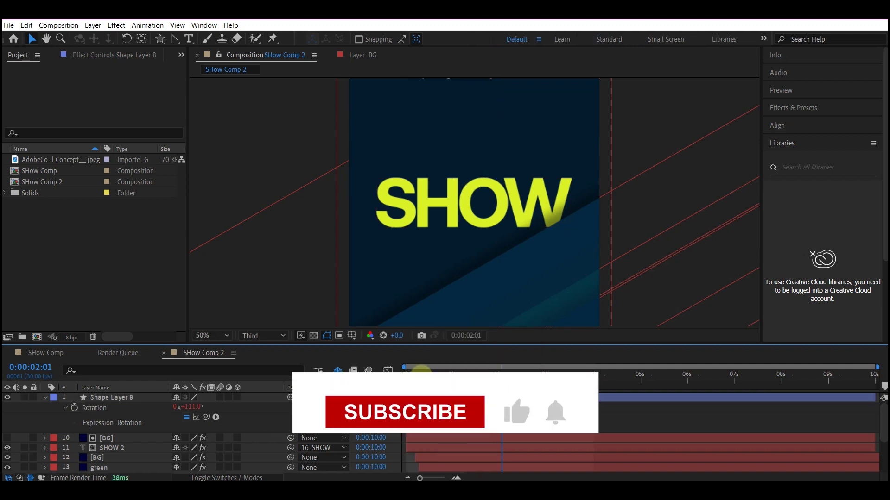
Play back the rotating star animation from 0:00:00:00.
{"action": "key", "text": "Home"}
{"action": "key", "text": "space"}
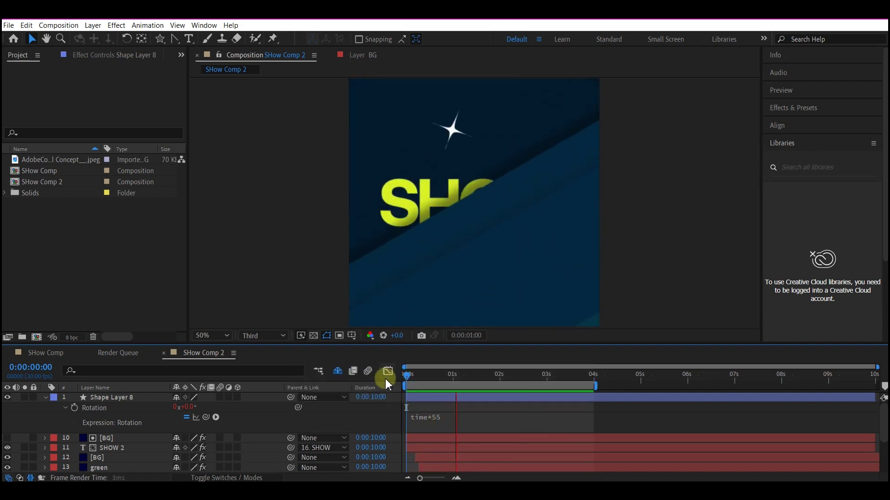
{"action": "key", "text": "space"}
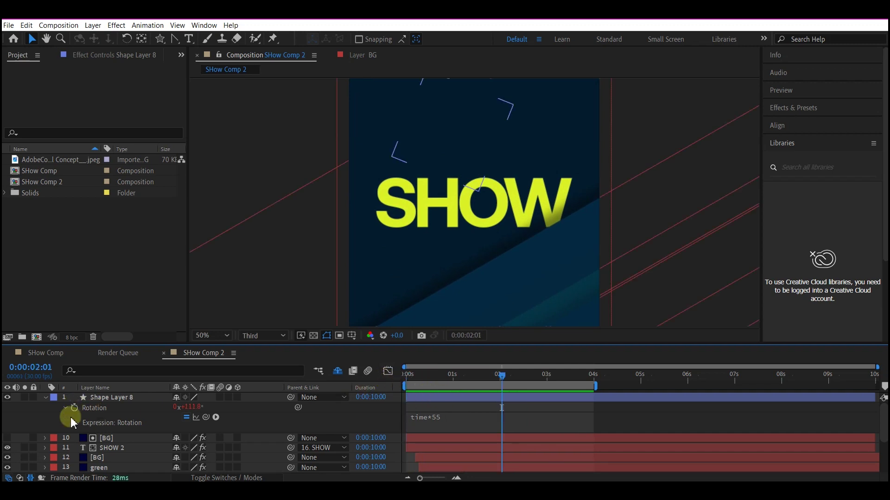
Duplicate Shape Layer 8 twice and move the Shape Layer 9 copy down and to the right, overlapping the SHOW text.
{"action": "left_click", "coordinate": [45, 399]}
{"action": "left_click", "coordinate": [95, 397]}
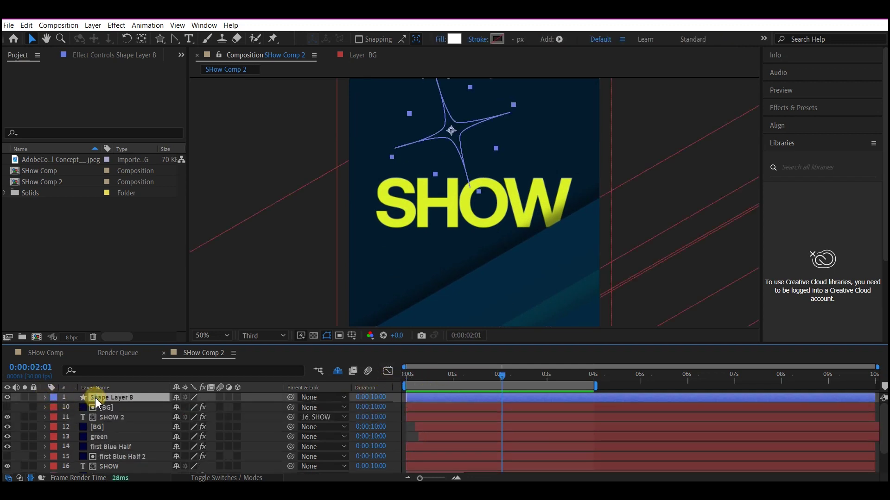
{"action": "key", "text": "ctrl+d"}
{"action": "key", "text": "ctrl+d"}
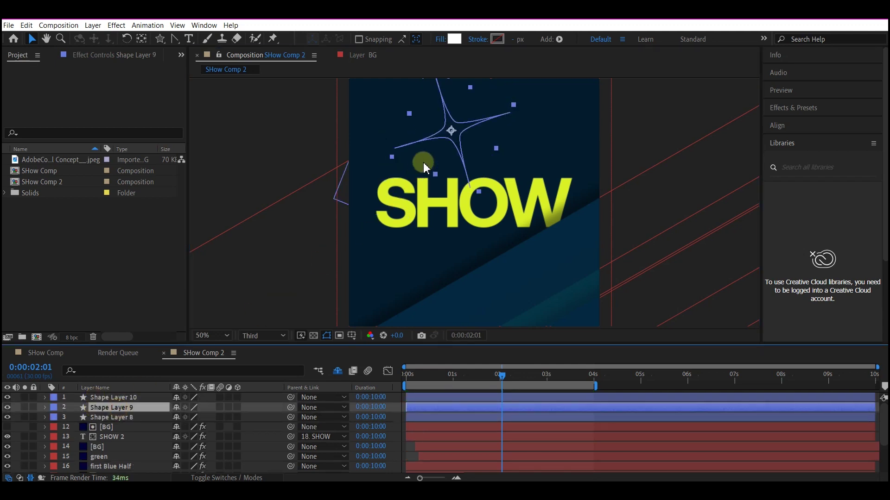
{"action": "left_click_drag", "start_coordinate": [442, 132], "coordinate": [497, 177]}
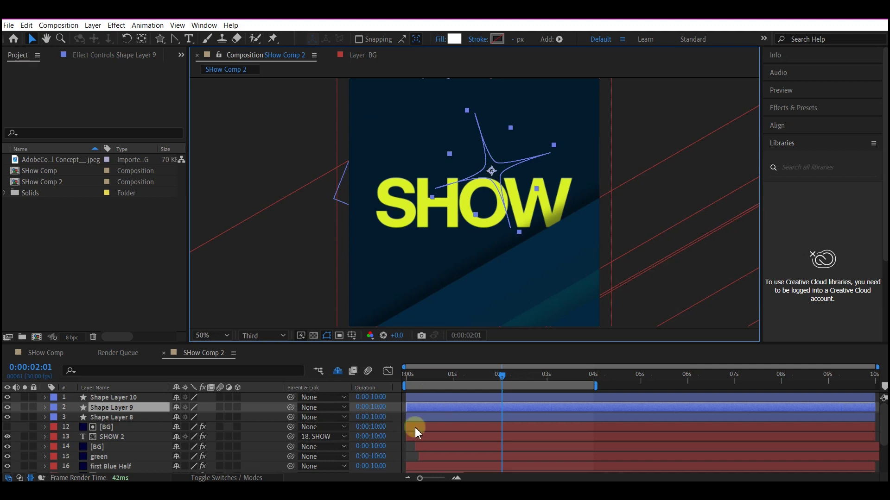
Set the final scale keyframes of both polystars to 50% in Shape Layer 10 and 80% in Shape Layer 9, and preview the animation.
{"action": "left_click", "coordinate": [452, 394]}
{"action": "left_click", "coordinate": [452, 395], "text": "shift"}
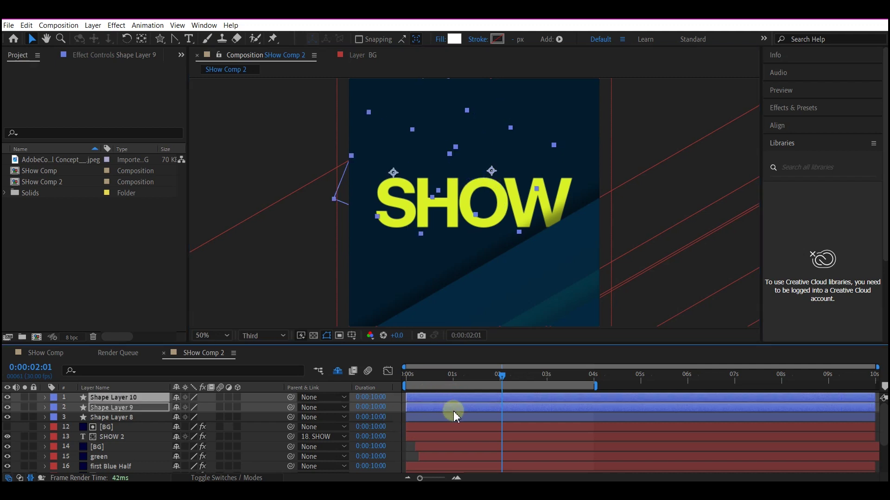
{"action": "key", "text": "u"}
{"action": "left_click", "coordinate": [7, 418]}
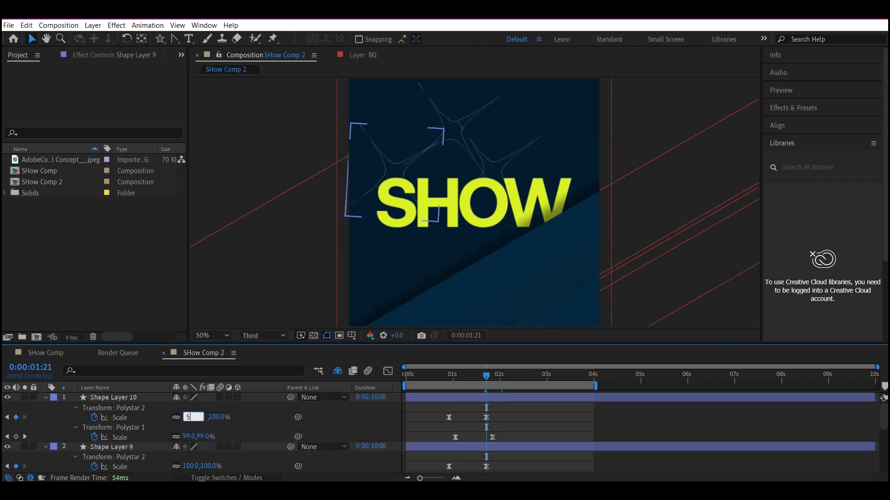
{"action": "left_click", "coordinate": [32, 466]}
{"action": "scroll", "coordinate": [194, 430], "scroll_direction": "down", "scroll_amount": 1}
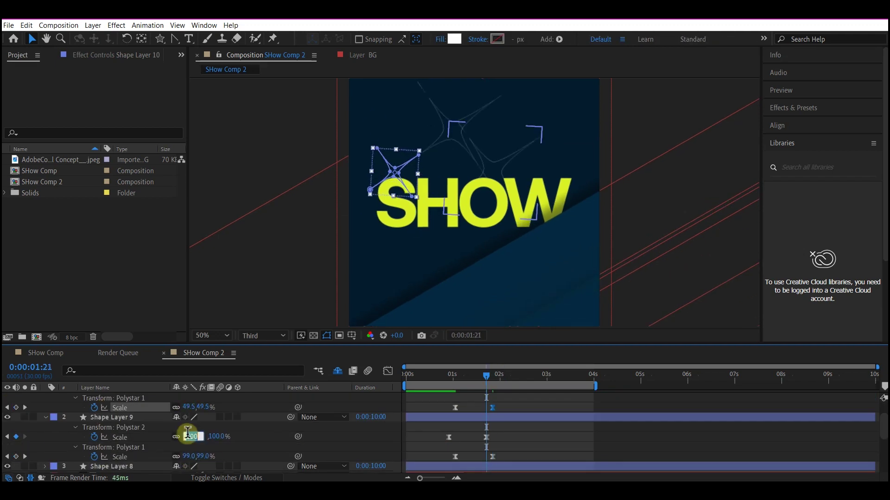
{"action": "left_click", "coordinate": [206, 458]}
{"action": "left_click_drag", "start_coordinate": [206, 458], "coordinate": [199, 458]}
{"action": "key", "text": "space"}
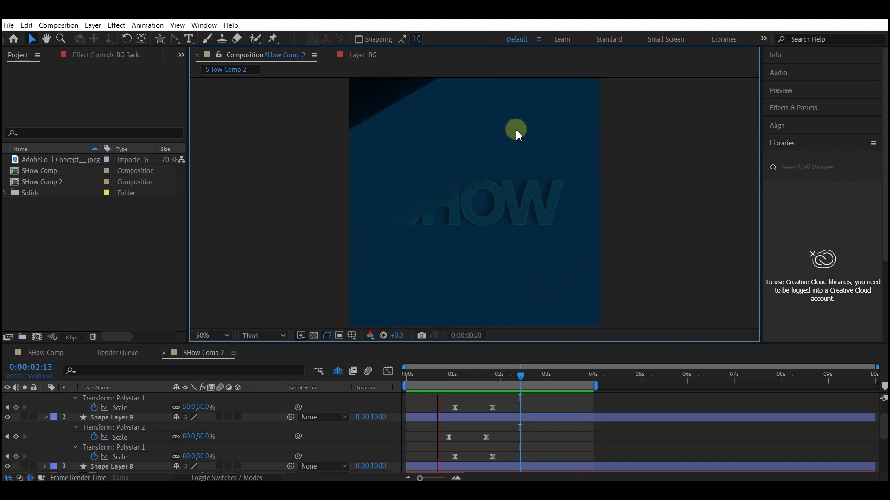
{"action": "key", "text": "space"}
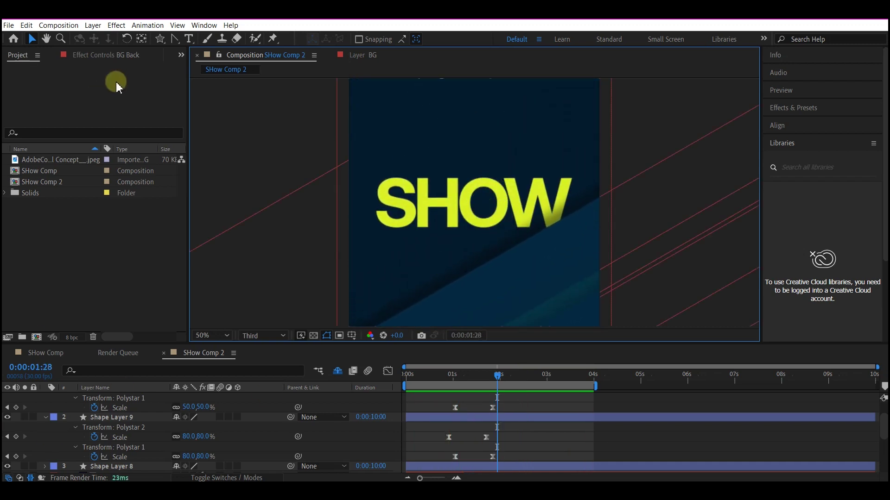
With the three star layers hidden, draw a white square about 140 px wide above the SHOW text and center its anchor point.
{"action": "key", "text": "u"}
{"action": "left_click", "coordinate": [160, 39]}
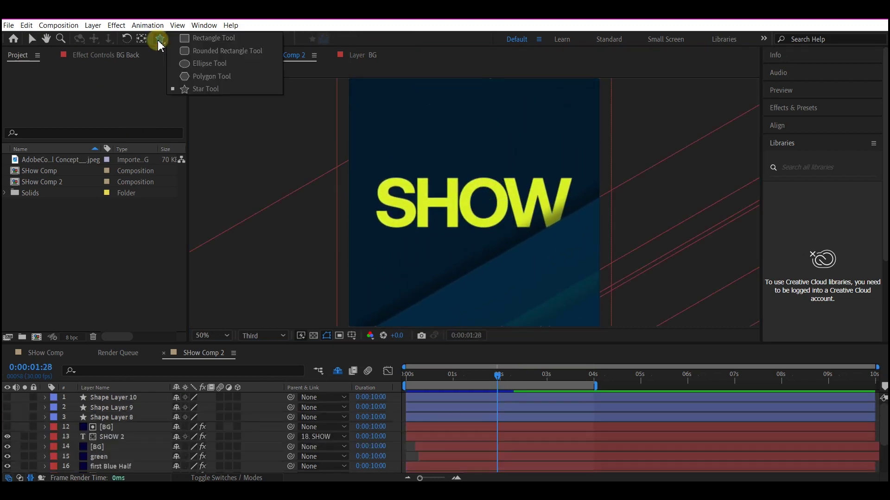
{"action": "left_click", "coordinate": [203, 39]}
{"action": "key", "text": "ctrl+grave"}
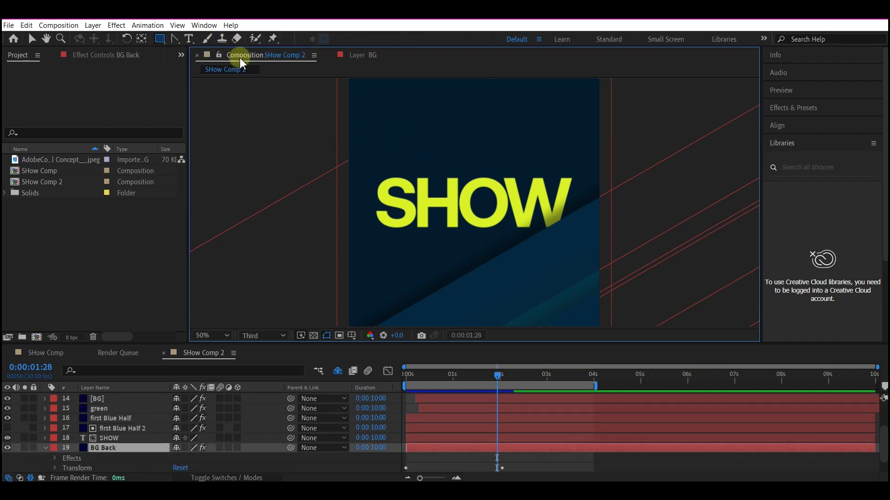
{"action": "left_click", "coordinate": [13, 422]}
{"action": "left_click_drag", "start_coordinate": [438, 116], "coordinate": [469, 148]}
{"action": "left_click", "coordinate": [32, 39]}
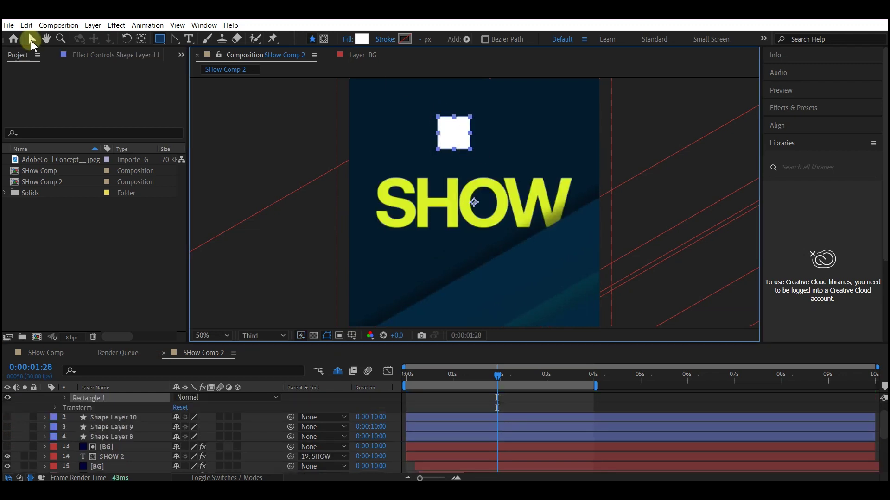
{"action": "left_click", "coordinate": [142, 39]}
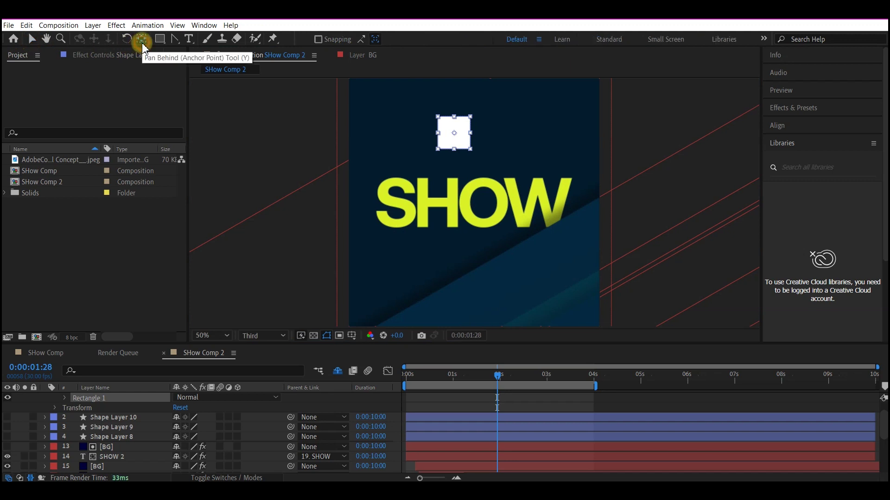
Animate Rectangle 1's scale from 0% at 0:00:01:12 to 100% at 0:00:02:06 and ease both keyframes.
{"action": "left_click", "coordinate": [65, 398]}
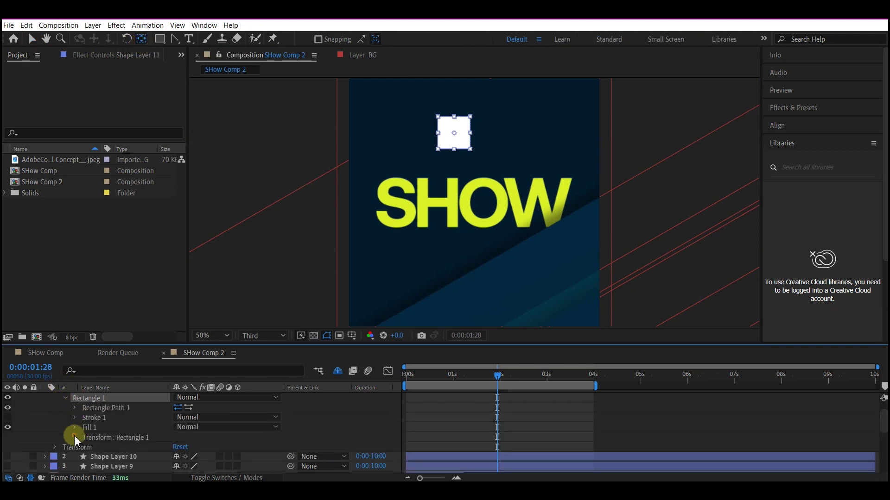
{"action": "left_click", "coordinate": [74, 438]}
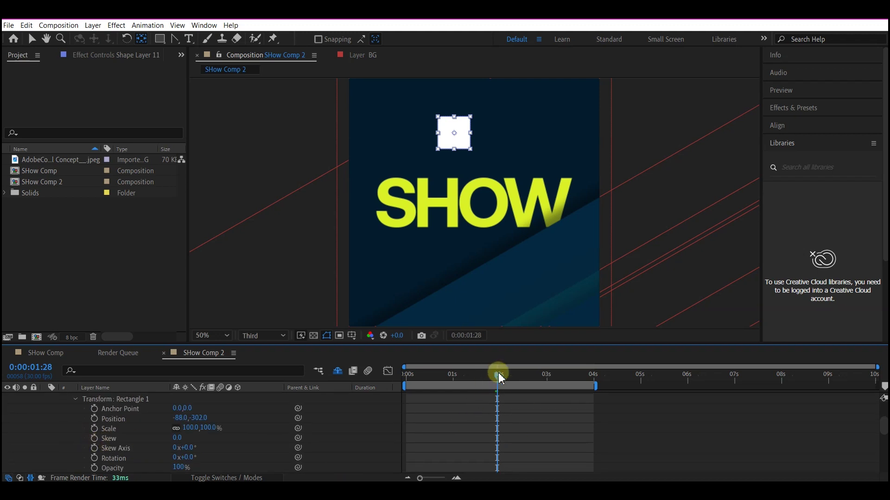
{"action": "left_click_drag", "start_coordinate": [499, 378], "coordinate": [510, 376]}
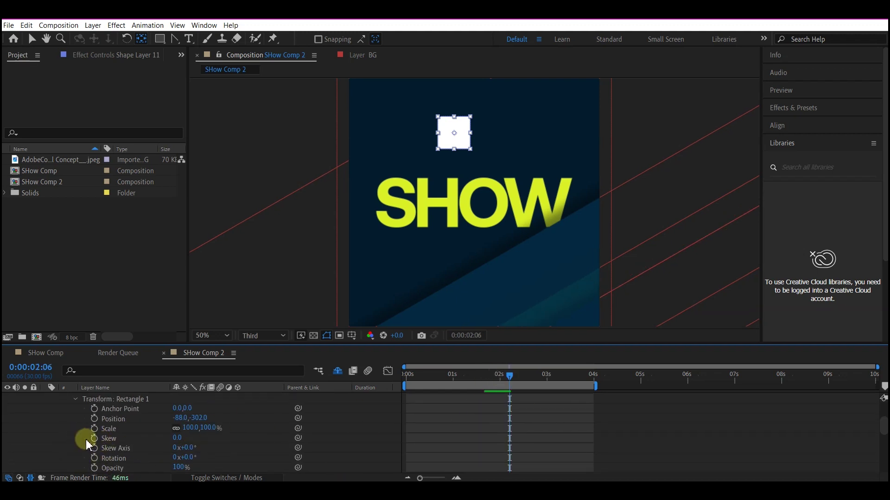
{"action": "left_click_drag", "start_coordinate": [540, 415], "coordinate": [430, 443]}
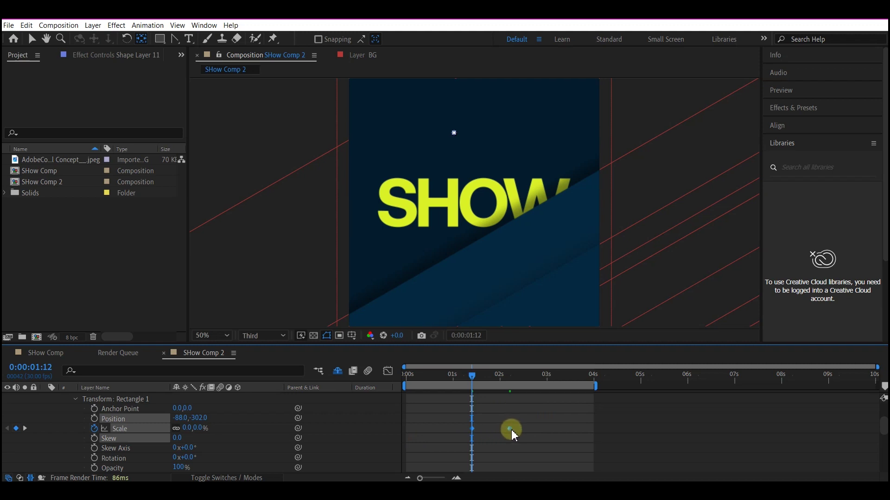
Duplicate the Rectangle 1 group and shift the copy's scale keyframes slightly earlier than the original's.
{"action": "scroll", "coordinate": [511, 430], "scroll_direction": "up", "scroll_amount": 3}
{"action": "left_click", "coordinate": [98, 418]}
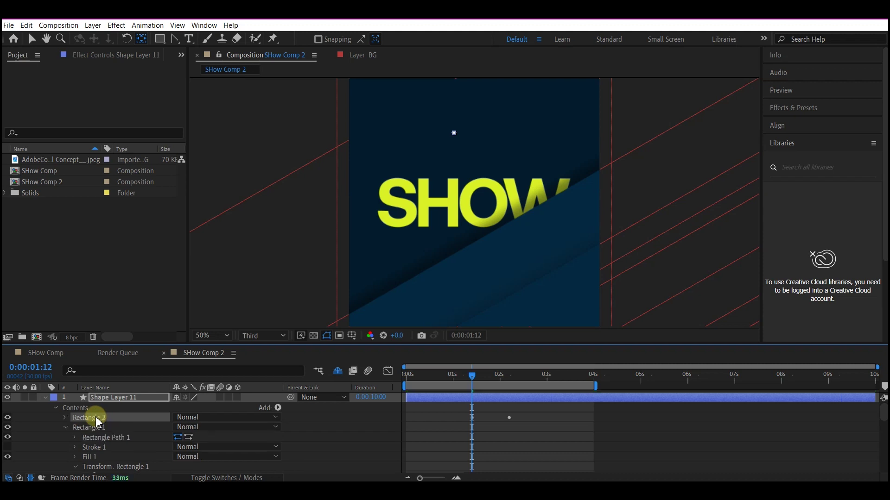
{"action": "key", "text": "u"}
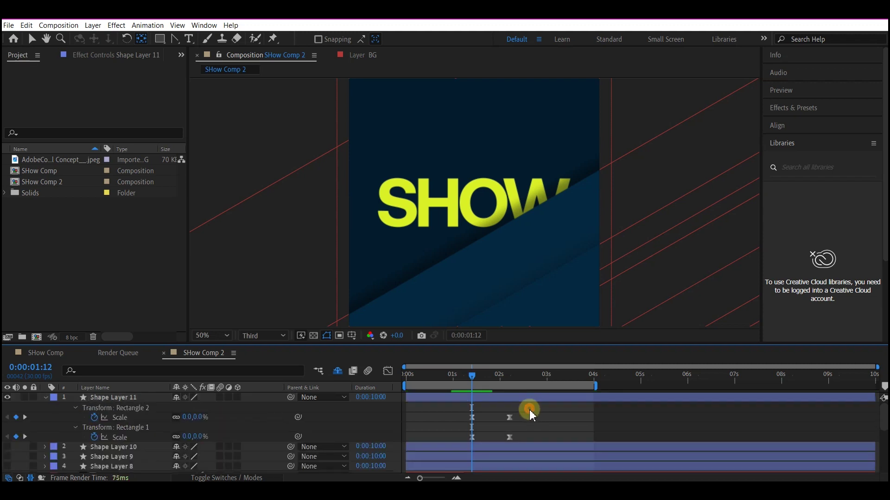
{"action": "left_click_drag", "start_coordinate": [528, 409], "coordinate": [501, 421]}
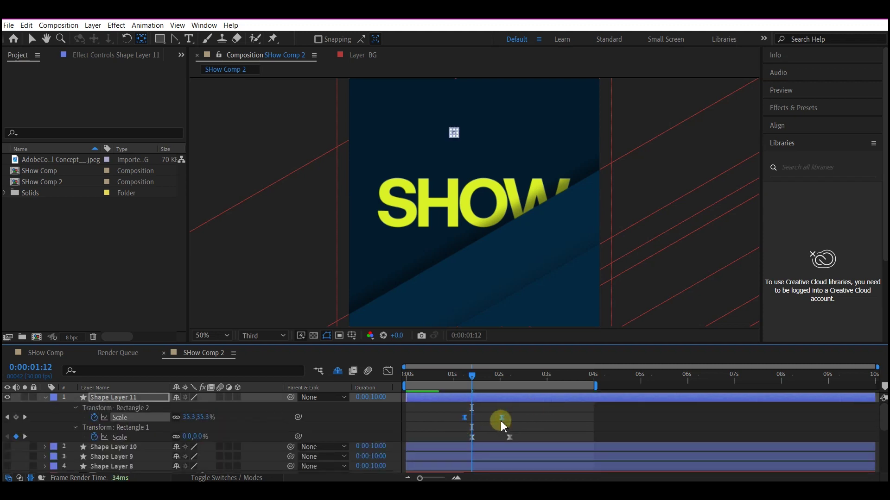
{"action": "key", "text": "u"}
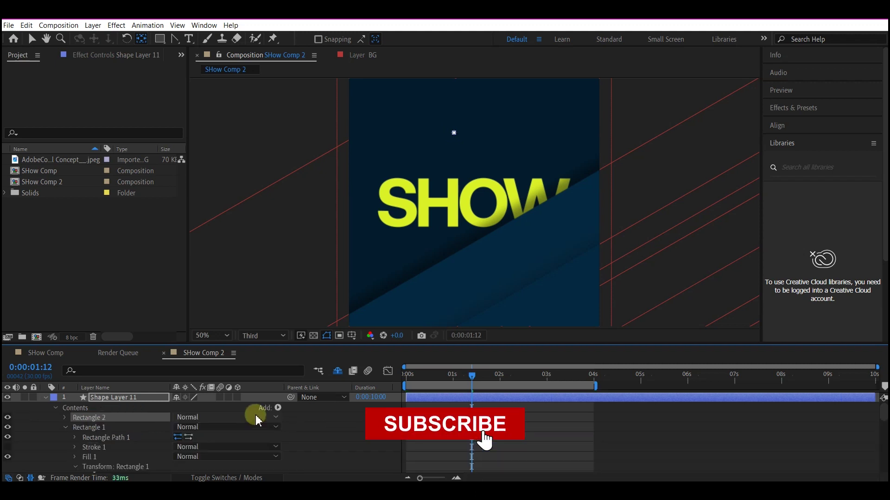
Add Merge Paths to Shape Layer 11's rectangles and set its mode to Subtract.
{"action": "left_click", "coordinate": [278, 408]}
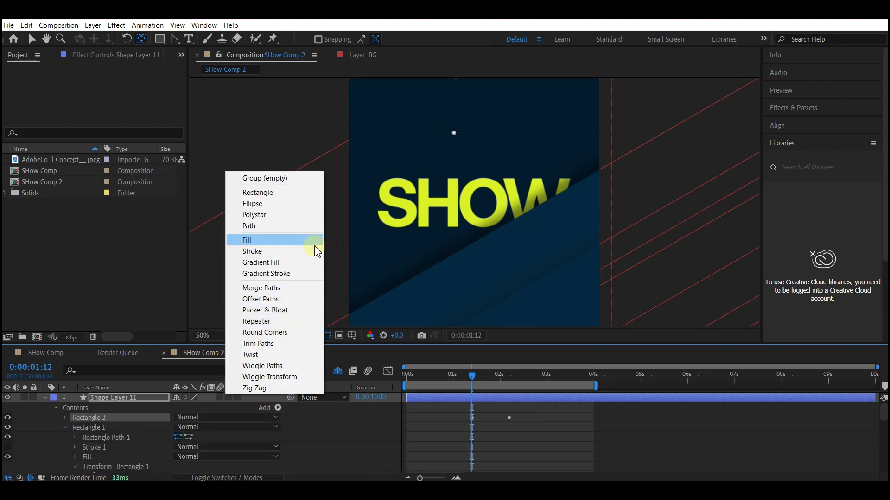
{"action": "left_click", "coordinate": [275, 292]}
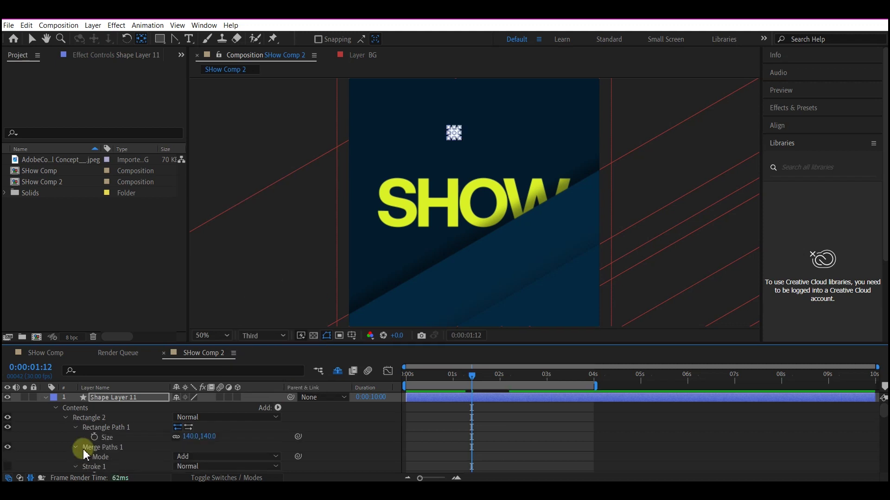
{"action": "left_click", "coordinate": [75, 447]}
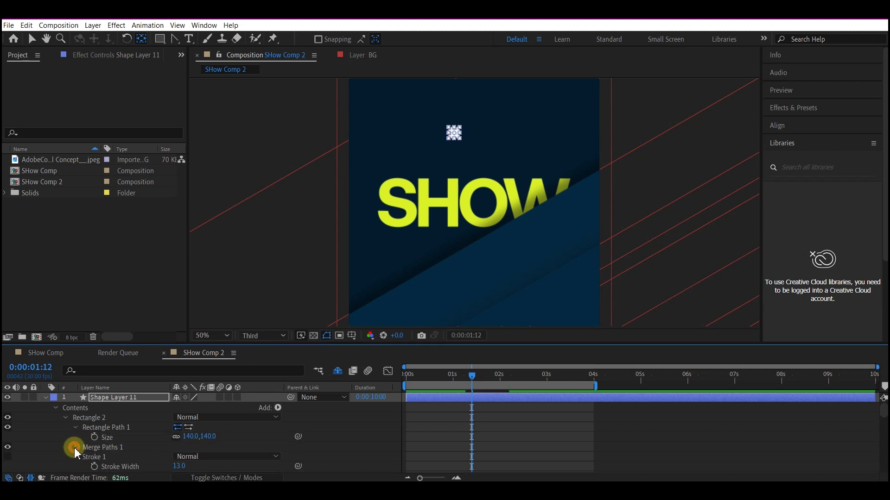
{"action": "left_click", "coordinate": [74, 448]}
{"action": "left_click", "coordinate": [181, 458]}
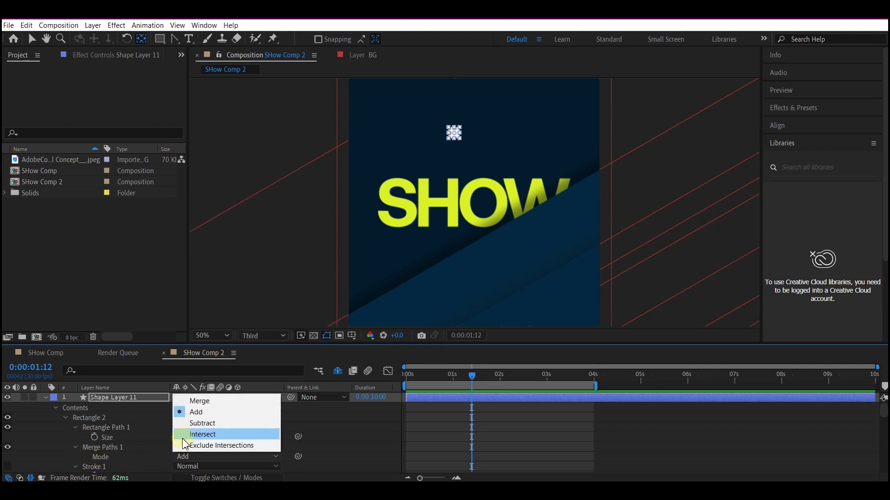
{"action": "left_click", "coordinate": [194, 423]}
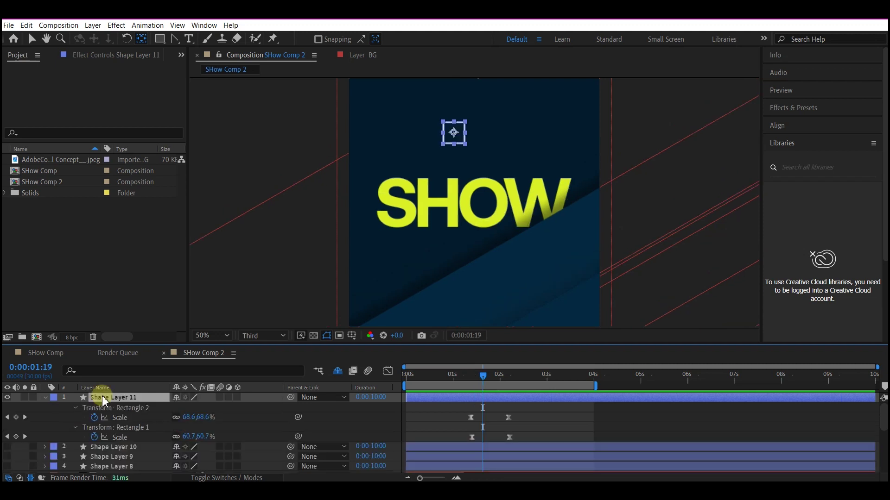
Give Shape Layer 11's rotation an expression that multiplies time, and play back the rotating square.
{"action": "key", "text": "u"}
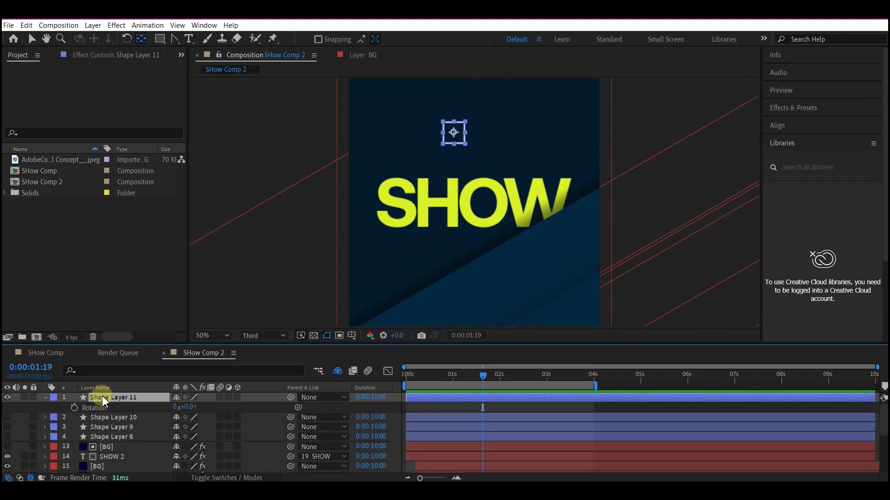
{"action": "key", "text": "r"}
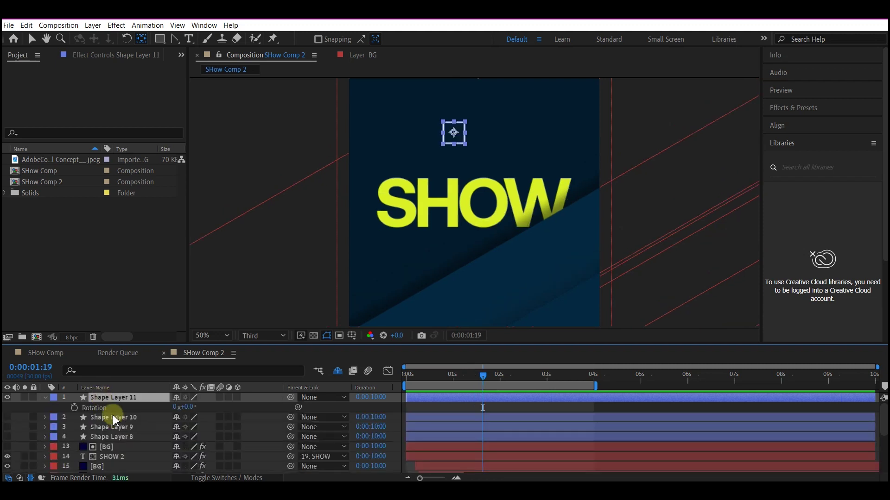
{"action": "left_click", "coordinate": [75, 408], "text": "alt"}
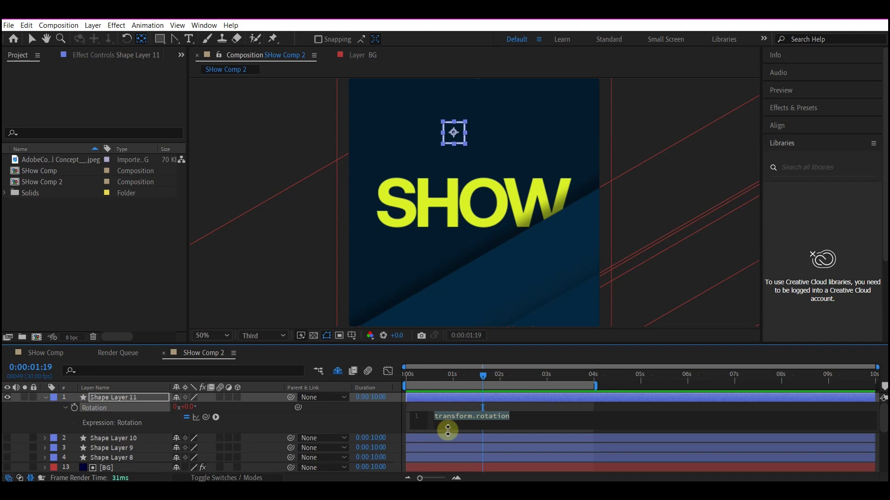
{"action": "type", "text": "timr"}
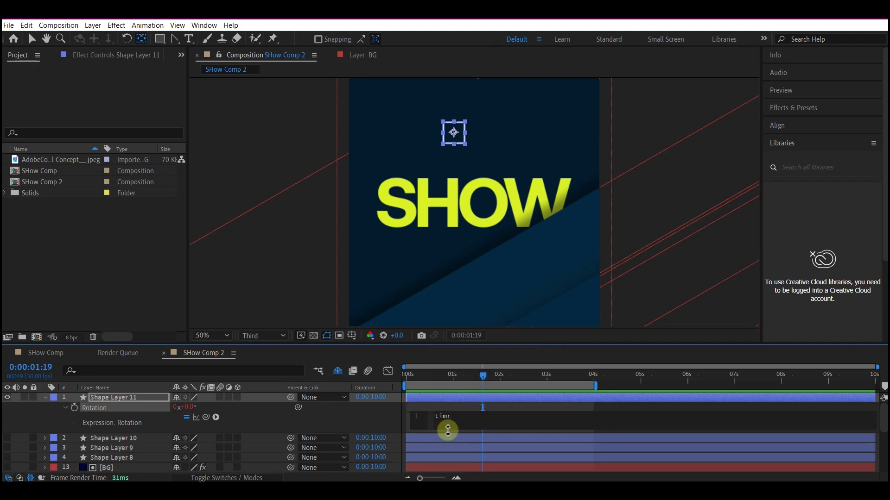
{"action": "key", "text": "BackSpace"}
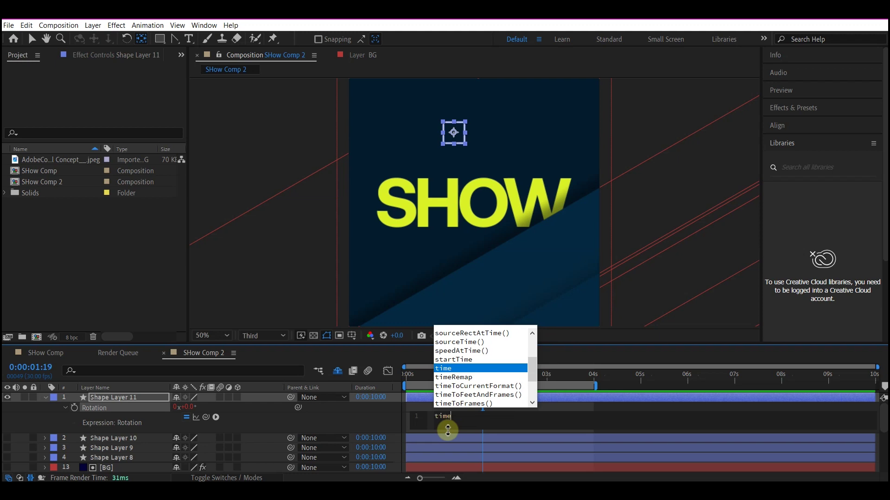
{"action": "type", "text": "e*"}
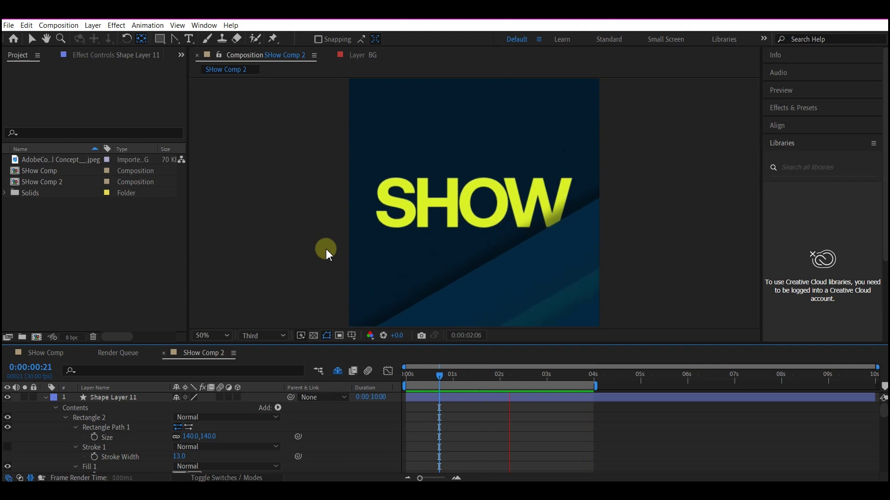
{"action": "key", "text": "space"}
Add Pucker & Bloat to Shape Layer 11's contents and lower its amount to about -38.
{"action": "left_click", "coordinate": [92, 417]}
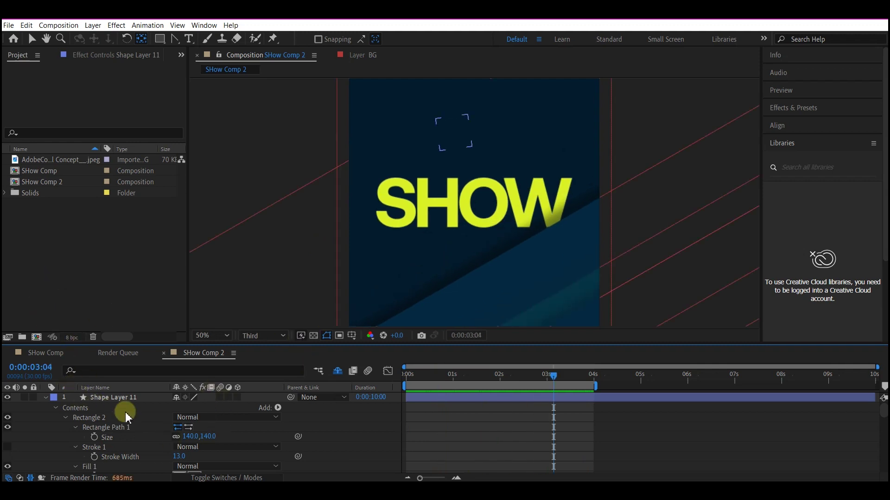
{"action": "left_click", "coordinate": [277, 409]}
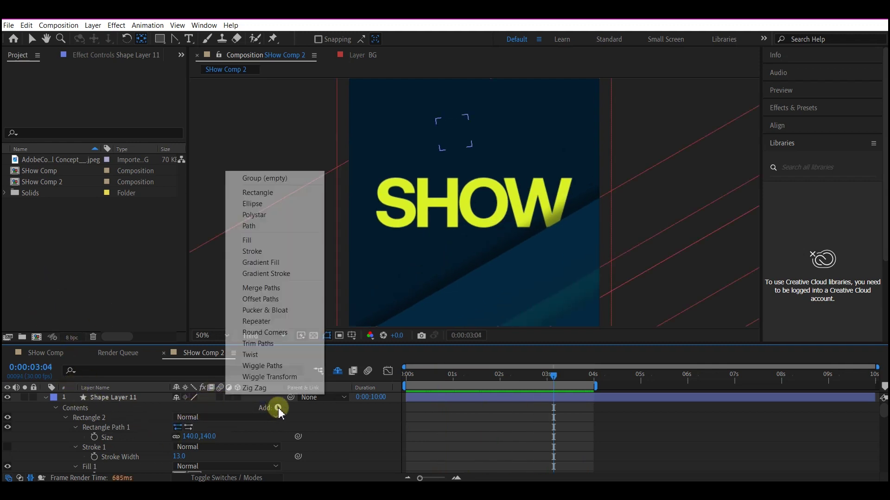
{"action": "left_click", "coordinate": [273, 315]}
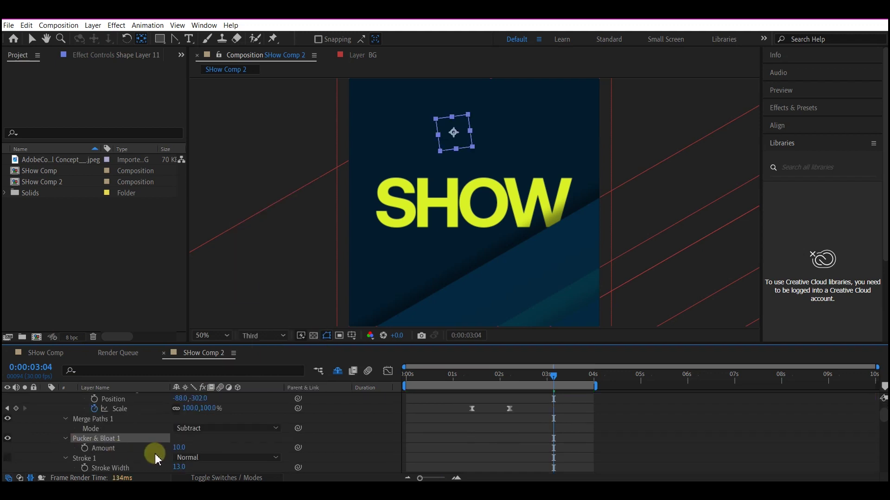
{"action": "left_click_drag", "start_coordinate": [179, 449], "coordinate": [169, 448]}
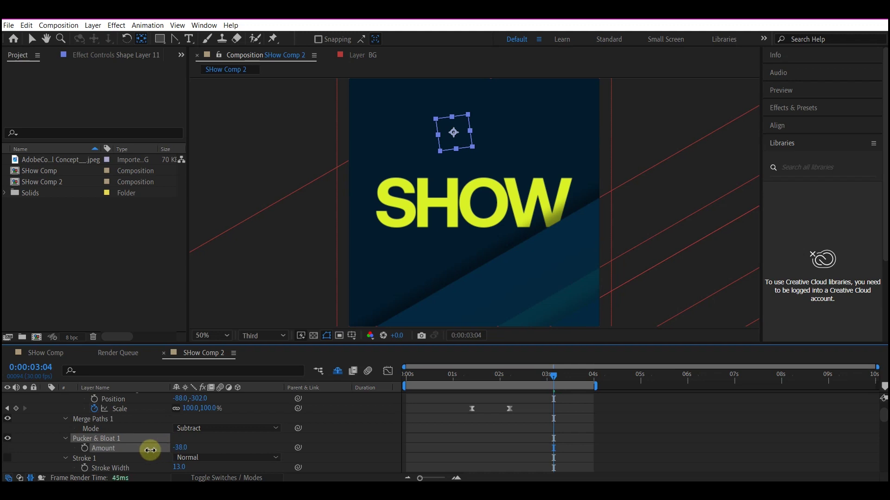
{"action": "left_click", "coordinate": [484, 375]}
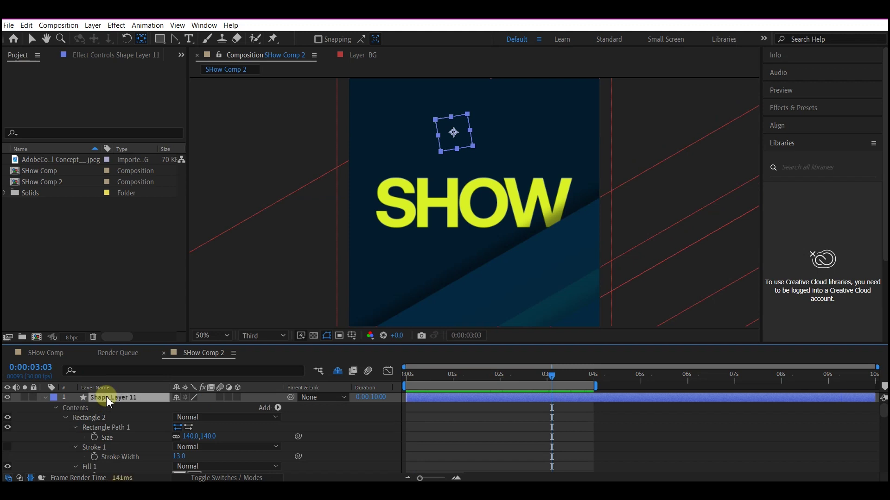
Duplicate Shape Layer 11 twice and move one copy of the square down and to the left, near the S of SHOW.
{"action": "left_click", "coordinate": [46, 397]}
{"action": "key", "text": "ctrl+d"}
{"action": "key", "text": "ctrl+d"}
{"action": "key", "text": "v"}
{"action": "left_click_drag", "start_coordinate": [446, 134], "coordinate": [403, 173]}
{"action": "left_click", "coordinate": [109, 407]}
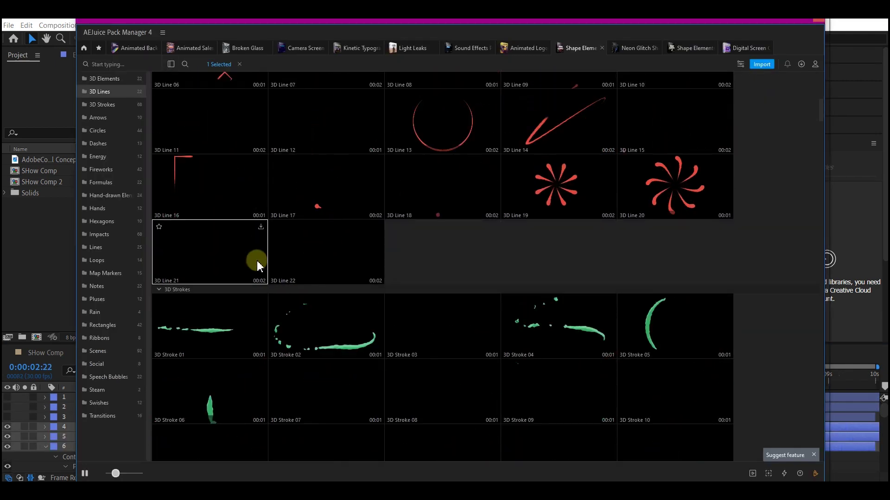
Browse the shape elements in AEJuice Pack Manager 4, from 3D Strokes through Arrows to Circles.
{"action": "scroll", "coordinate": [257, 266], "scroll_direction": "down", "scroll_amount": 10}
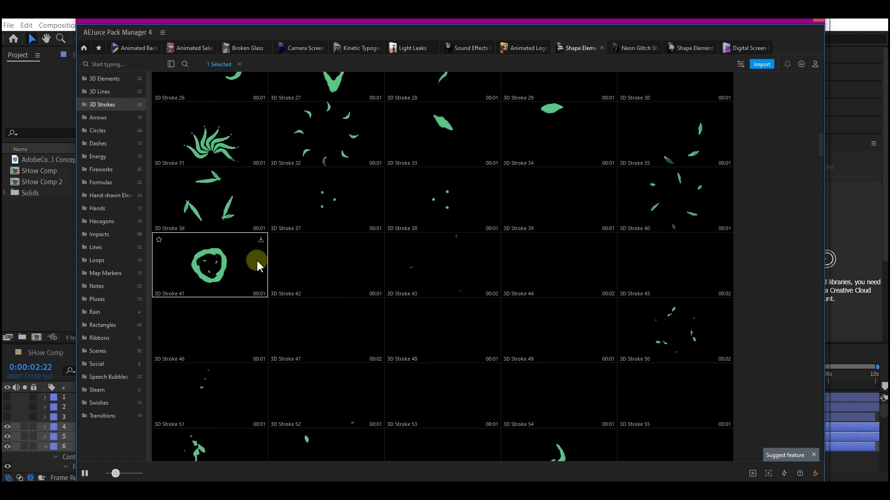
{"action": "scroll", "coordinate": [258, 265], "scroll_direction": "down", "scroll_amount": 5}
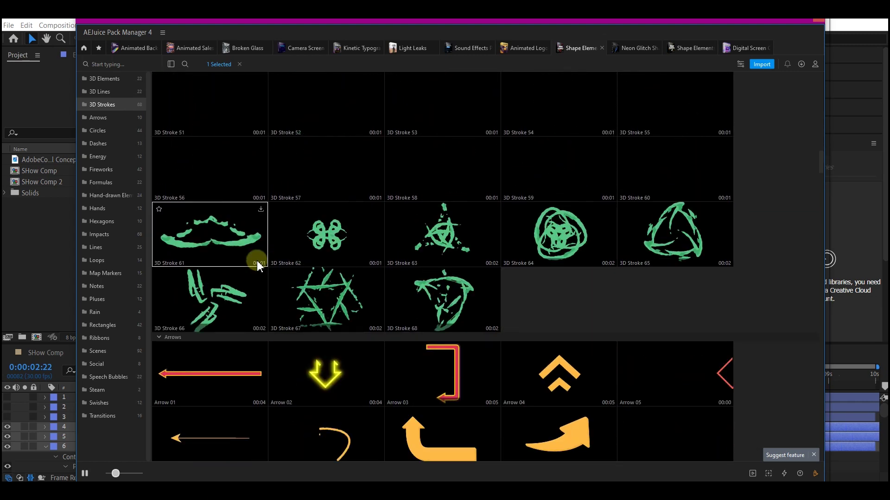
{"action": "scroll", "coordinate": [257, 265], "scroll_direction": "down", "scroll_amount": 3}
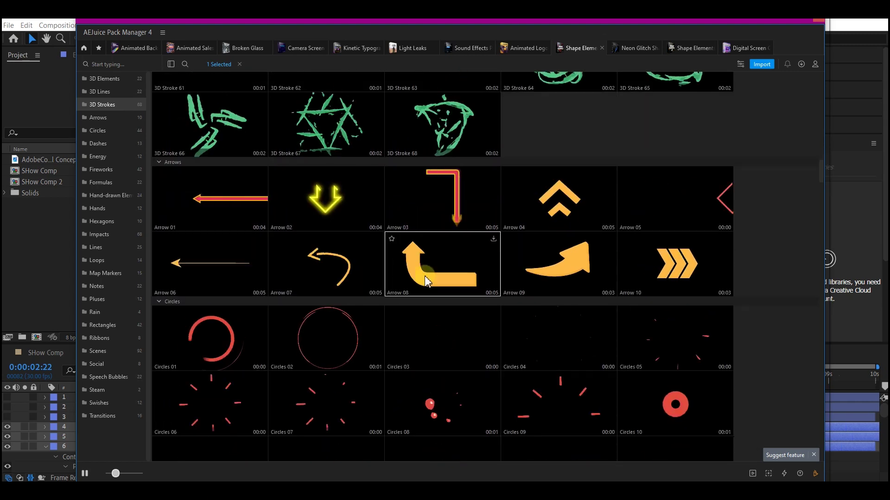
{"action": "scroll", "coordinate": [482, 371], "scroll_direction": "down", "scroll_amount": 5}
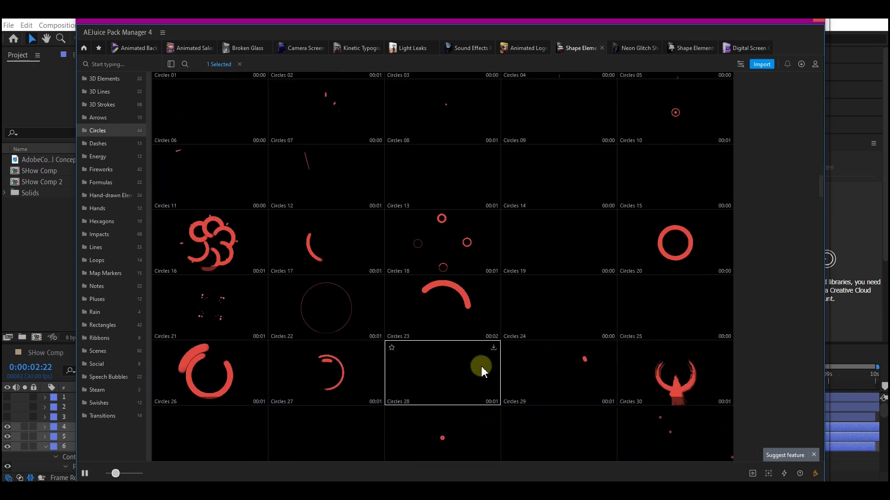